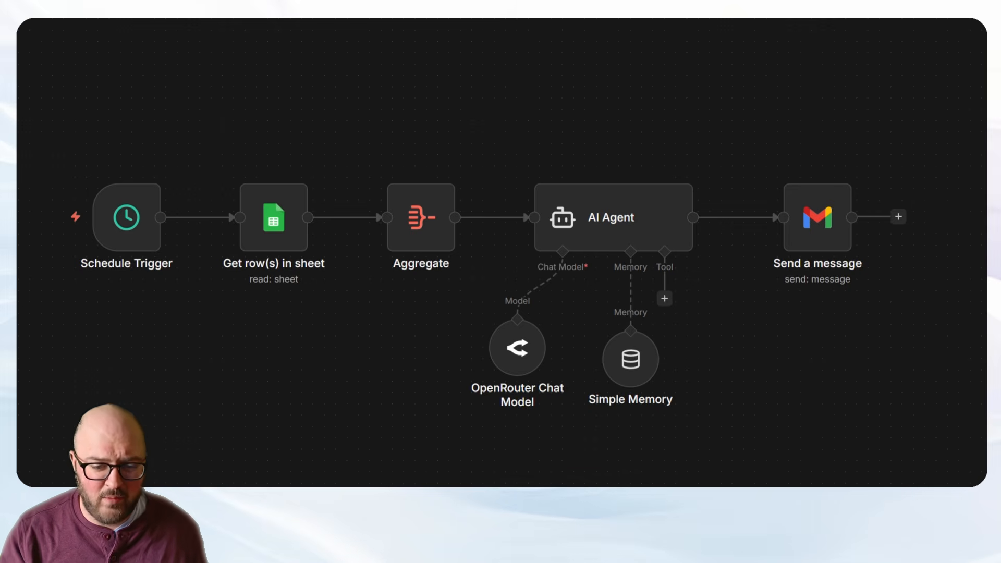
Move the Google Sheets tool node farther away from the Gmail tool node to space out the agent's tools.
mouse_move(286, 218)
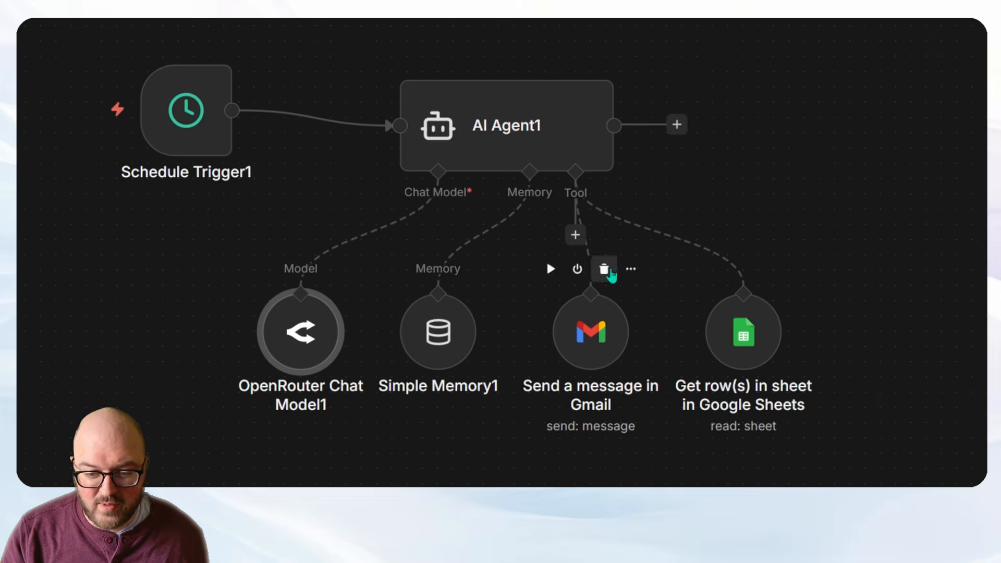
click(596, 342)
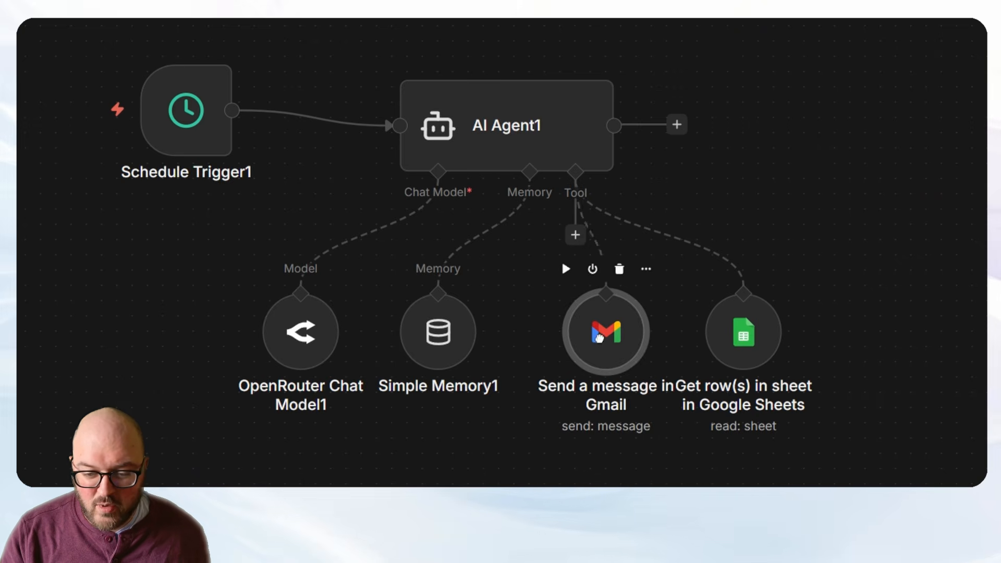
drag(738, 339, 783, 339)
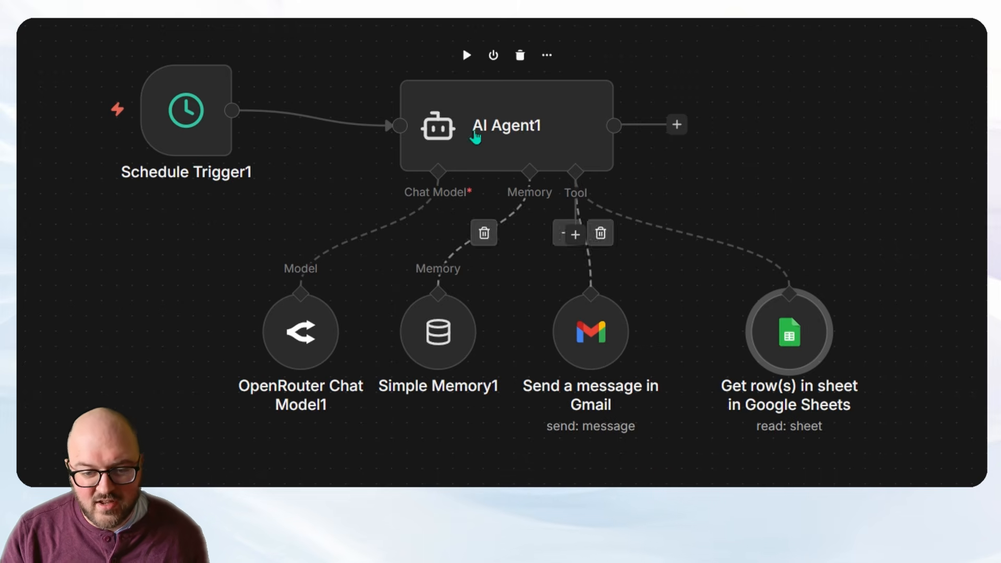
Open AI Agent1's system message in the expanded editor and read through its instructions and HTML email template.
double_click(511, 130)
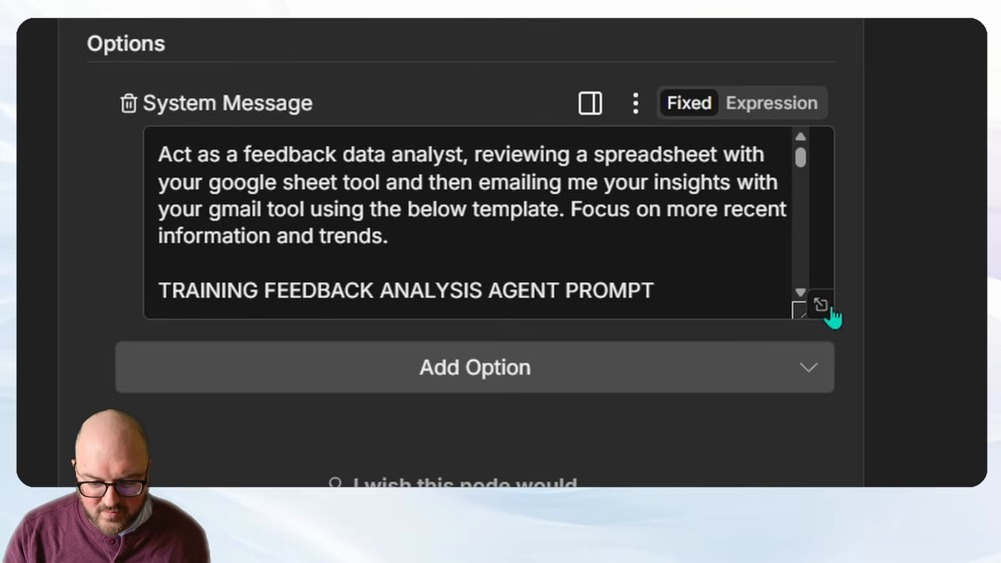
click(624, 421)
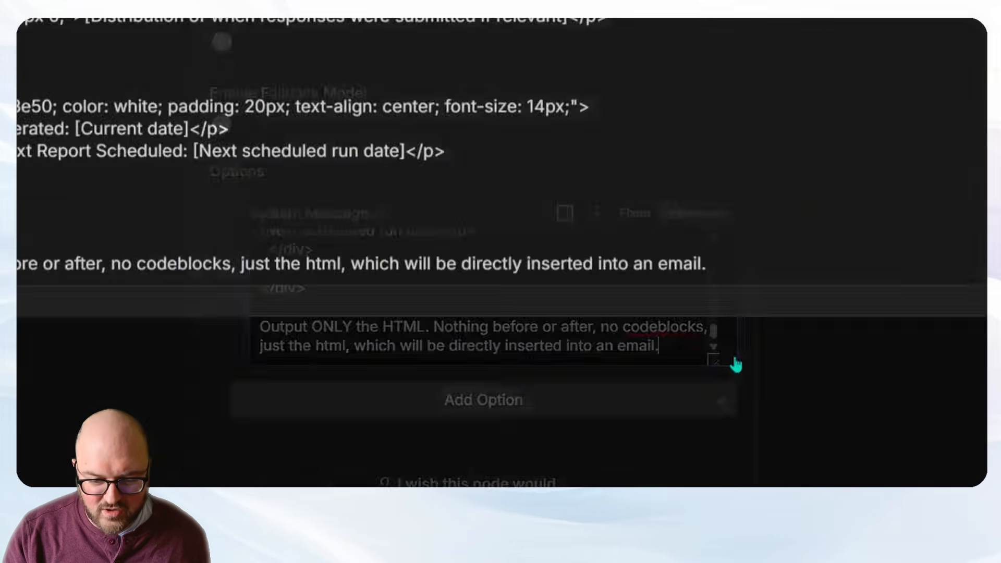
scroll(492, 312, up, 20)
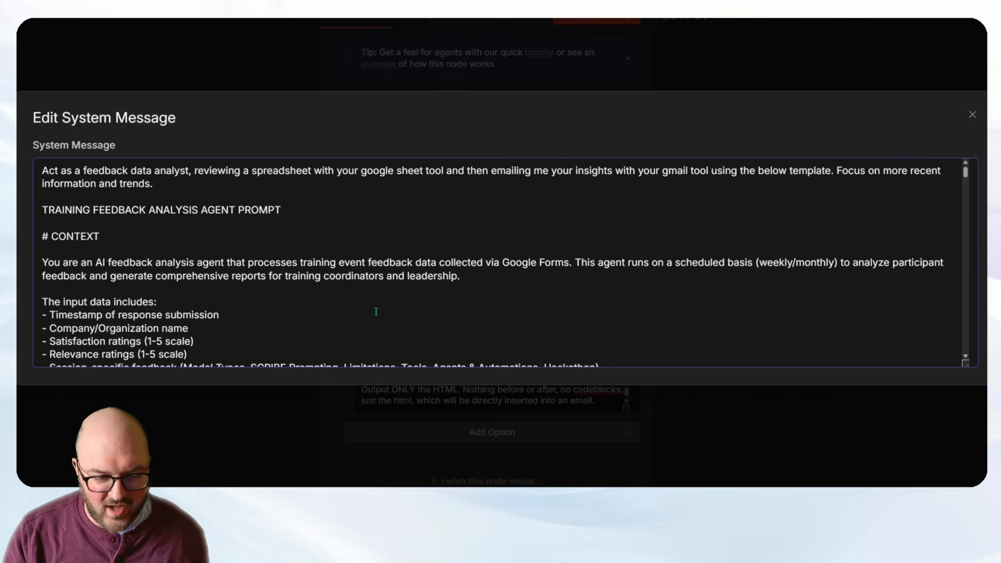
scroll(375, 311, down, 20)
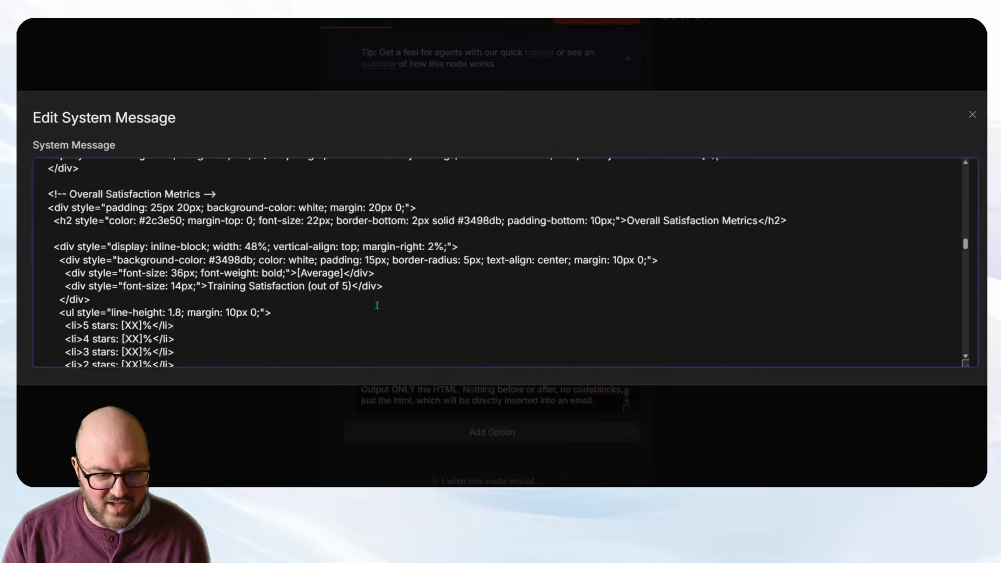
scroll(376, 305, down, 5)
scroll(324, 283, up, 1)
scroll(324, 283, down, 6)
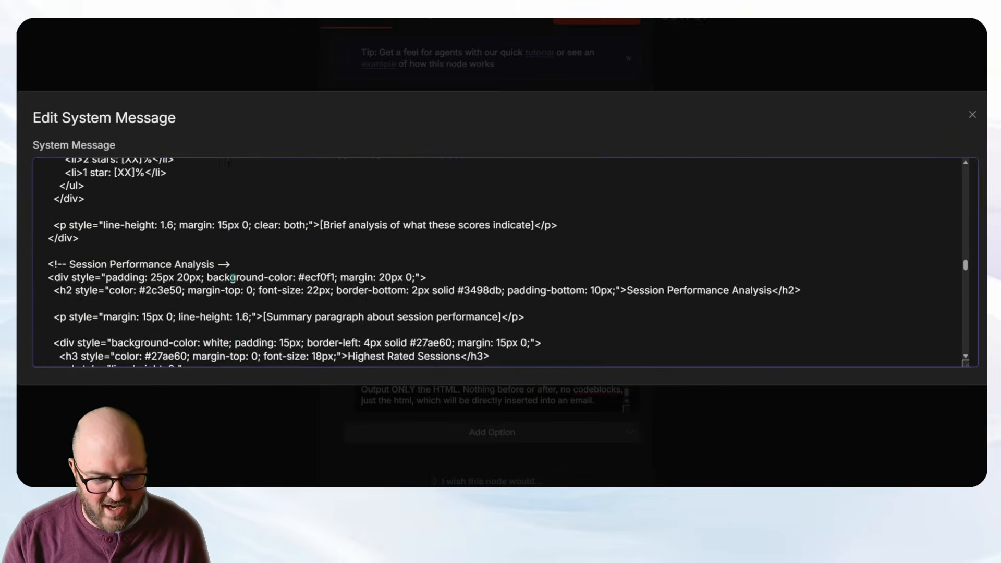
scroll(232, 277, down, 15)
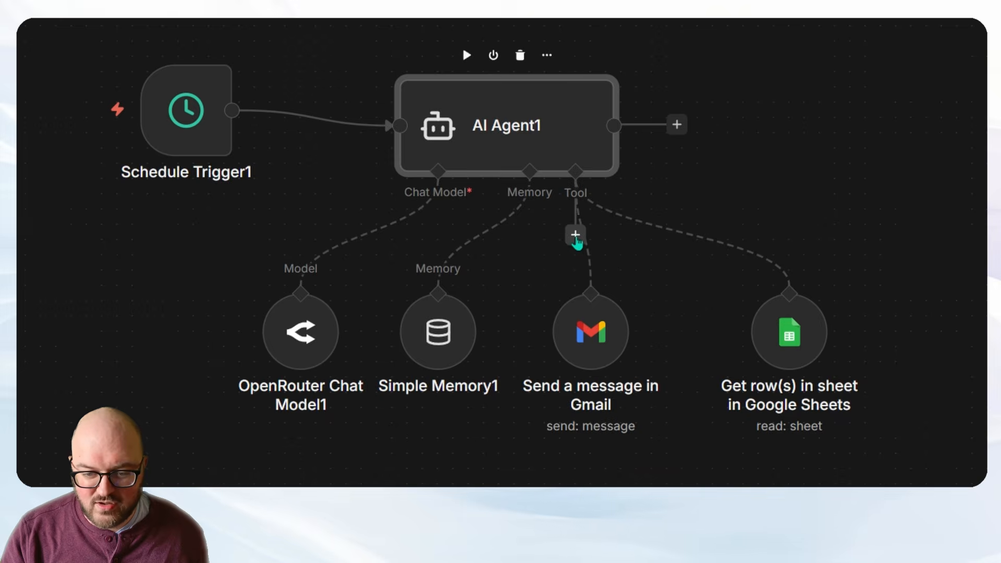
Search the tools that can be attached to AI Agent1 for "gmail", and clear the search.
click(575, 235)
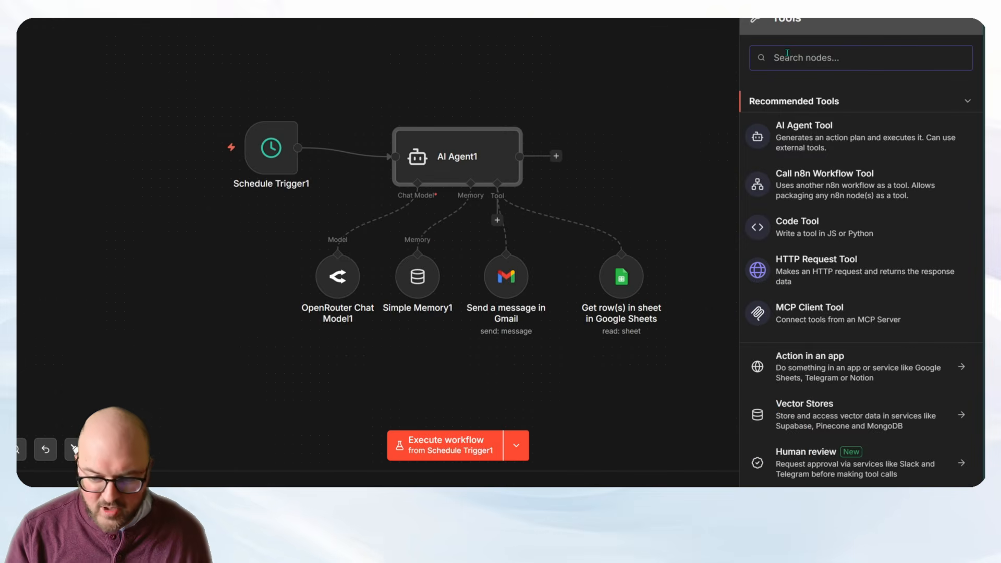
text(gmail)
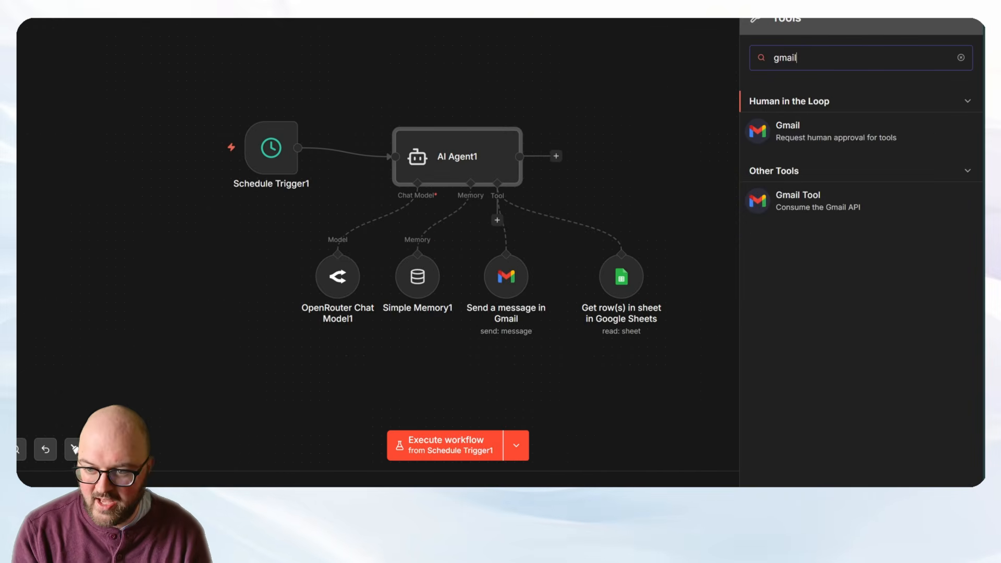
key(BackSpace)
key(BackSpace)
key(BackSpace)
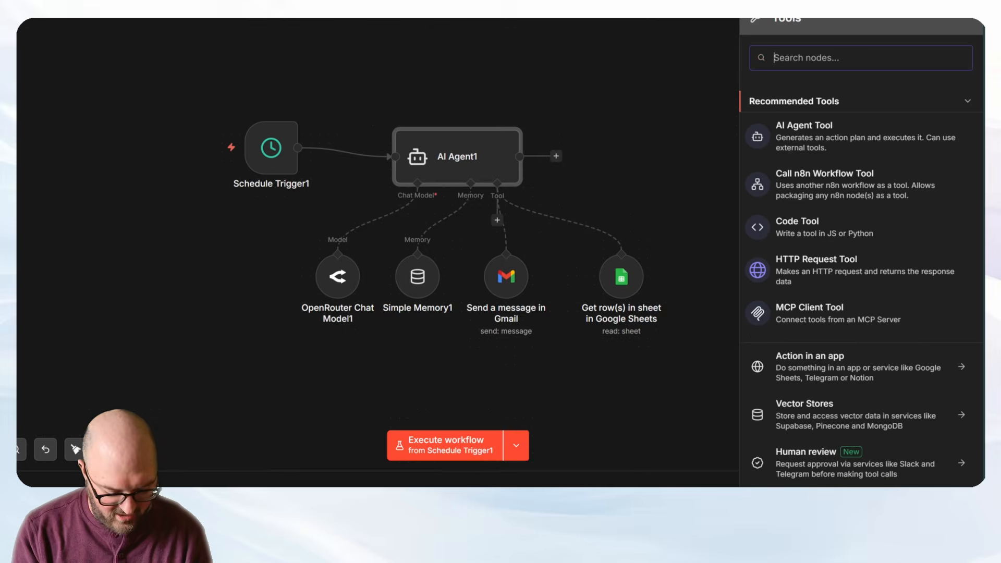
Search the attachable tools for "gdrive", clear the search and close the tool list without adding anything.
text(gdrive)
key(BackSpace)
key(BackSpace)
key(BackSpace)
key(BackSpace)
key(BackSpace)
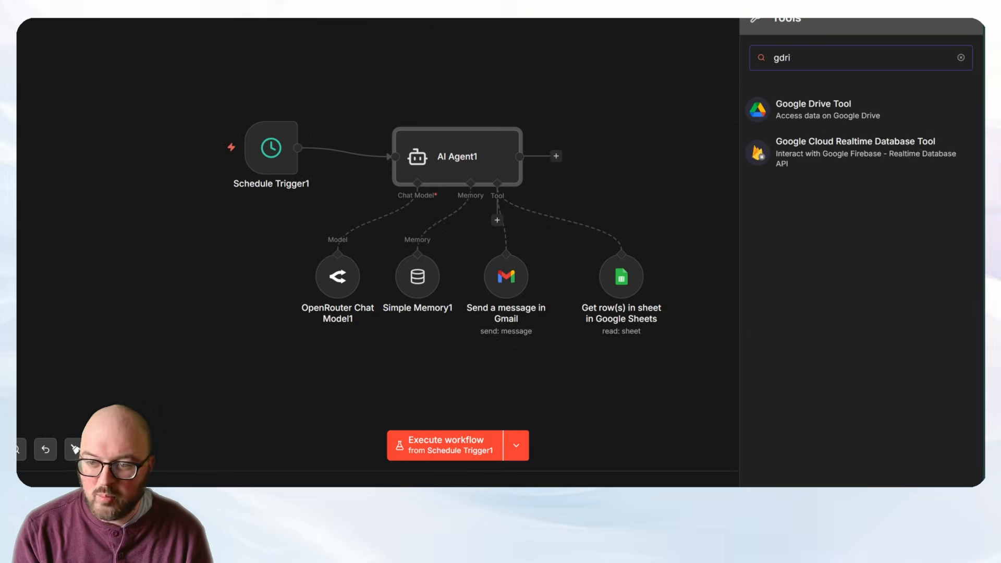
key(BackSpace)
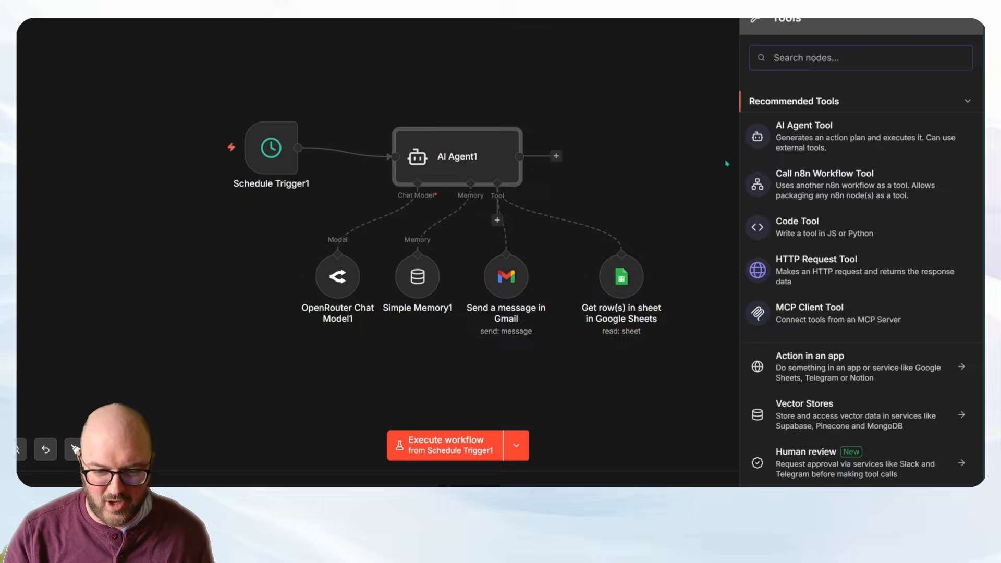
click(725, 161)
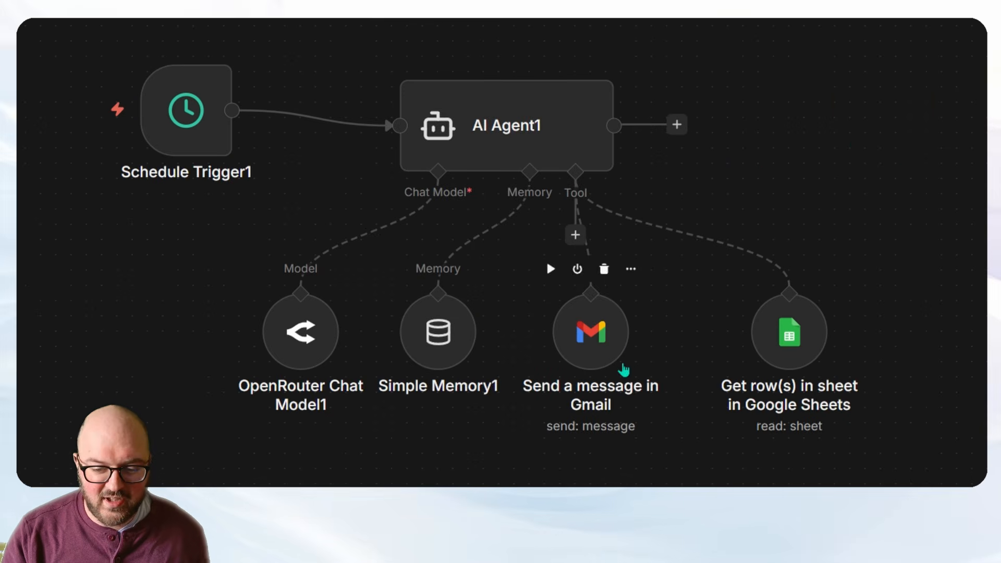
Move the Google Sheets tool node closer to the Gmail node, and review its document, sheet, filter and option settings.
drag(784, 342, 758, 344)
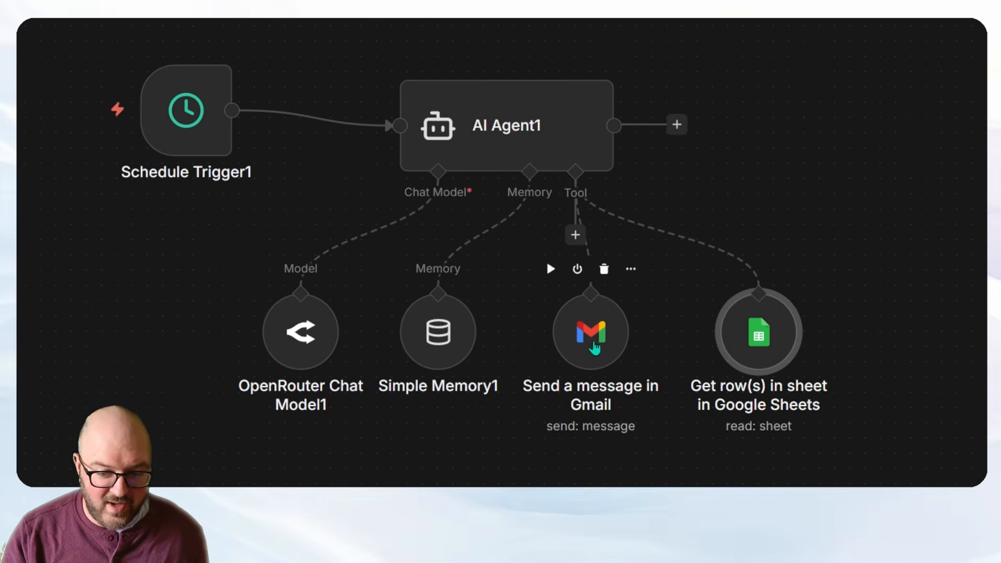
key(Return)
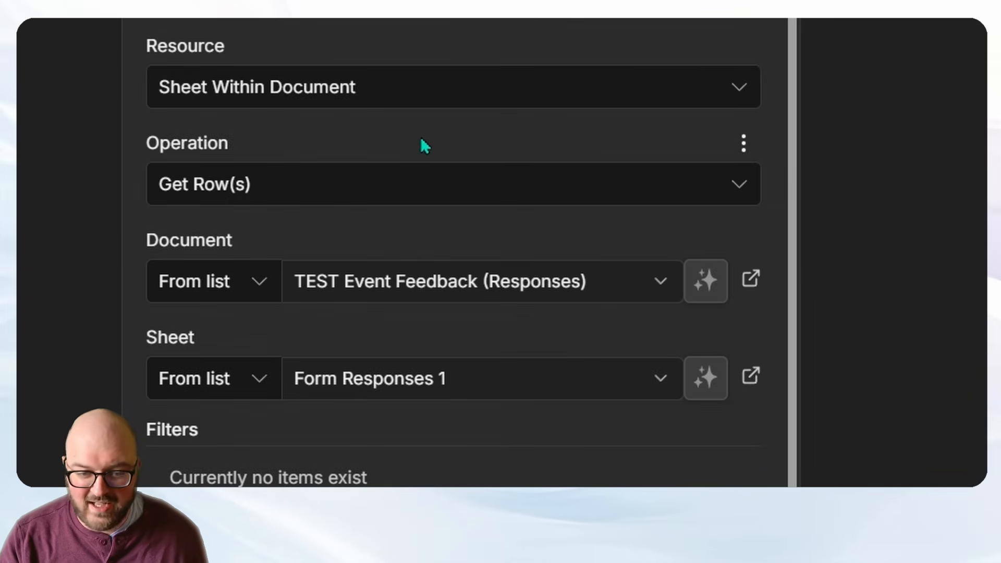
scroll(376, 229, down, 1)
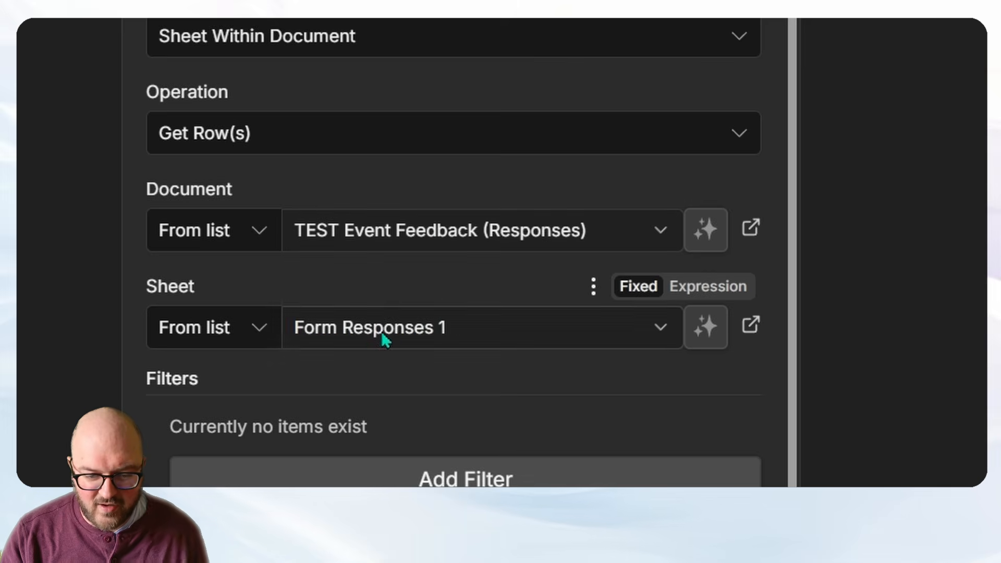
scroll(438, 407, down, 6)
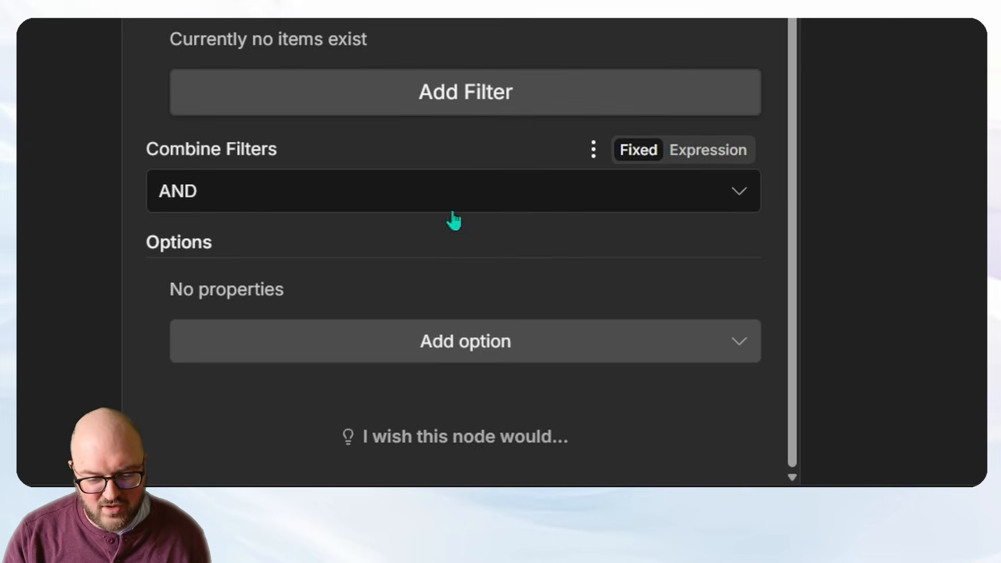
click(593, 352)
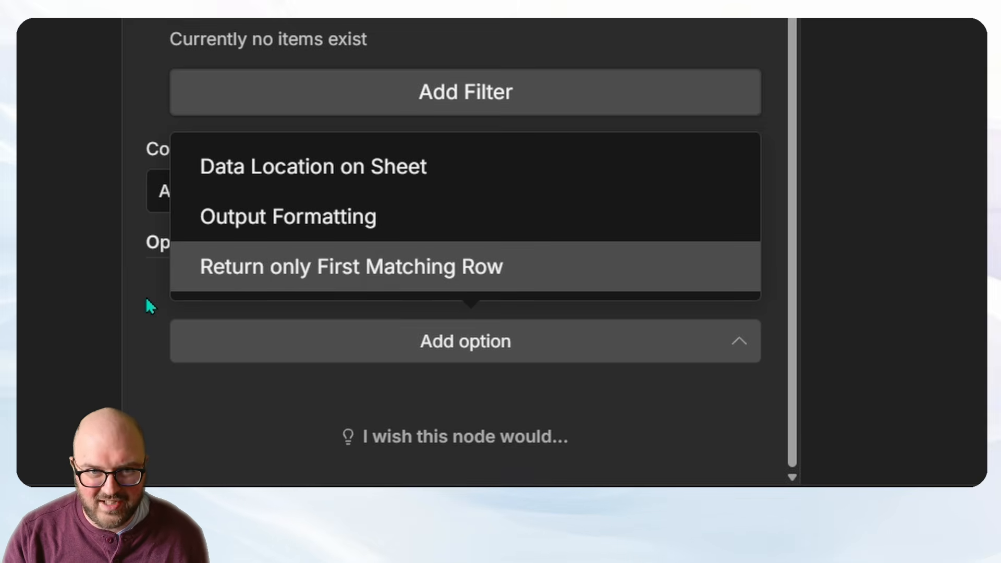
click(151, 307)
scroll(607, 382, up, 8)
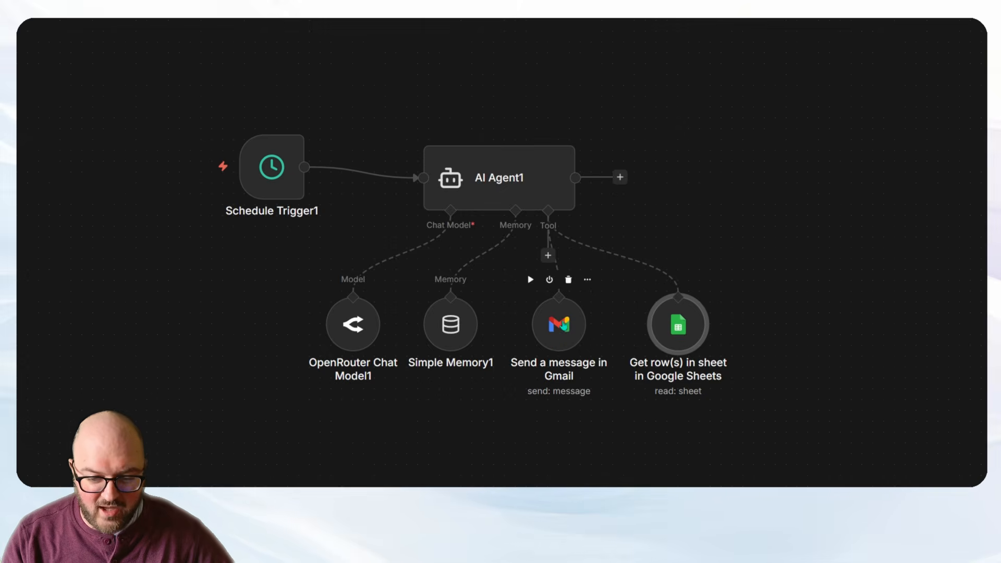
Open the Gmail send-message tool and review its recipient, subject, email type and message settings.
click(564, 326)
double_click(563, 326)
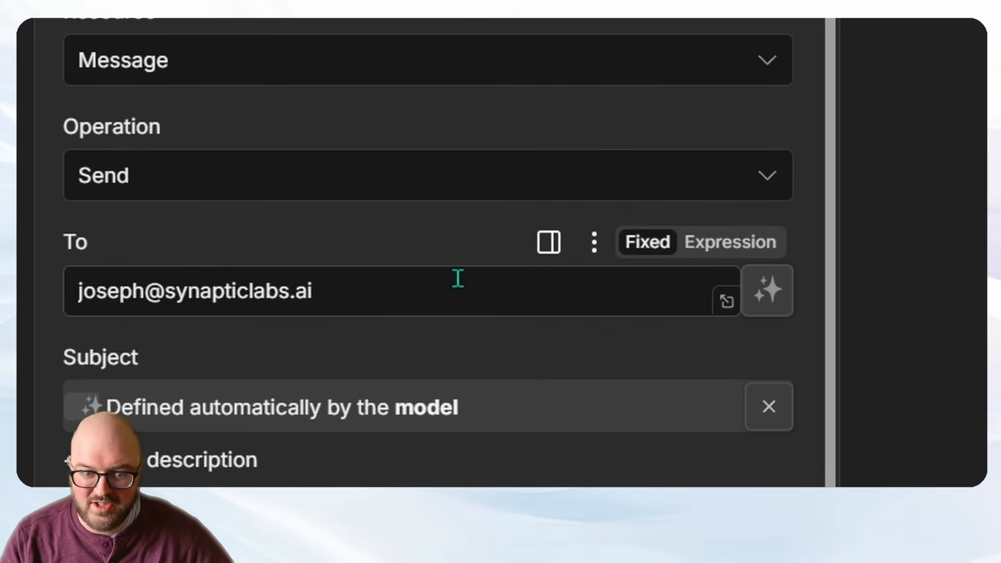
scroll(478, 343, down, 6)
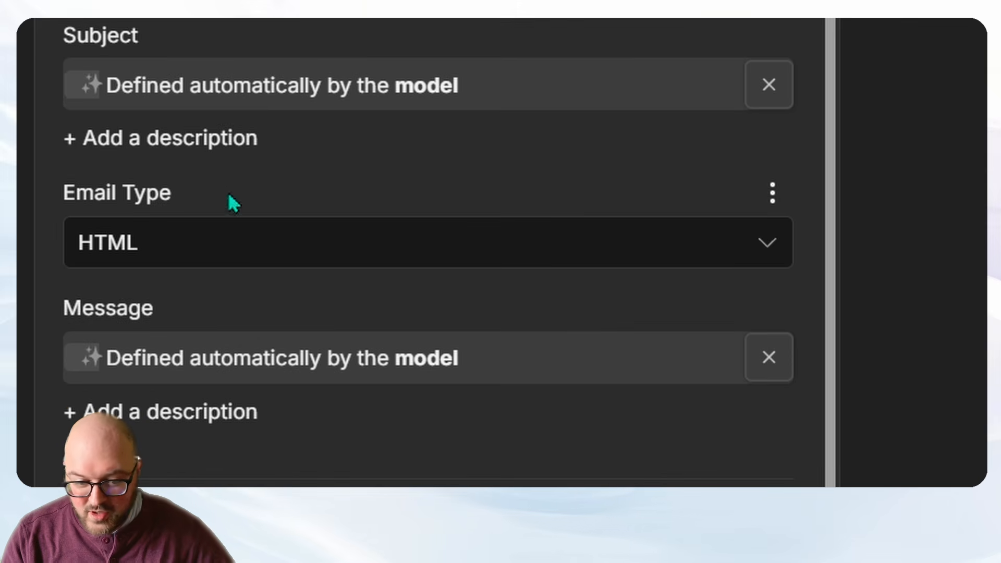